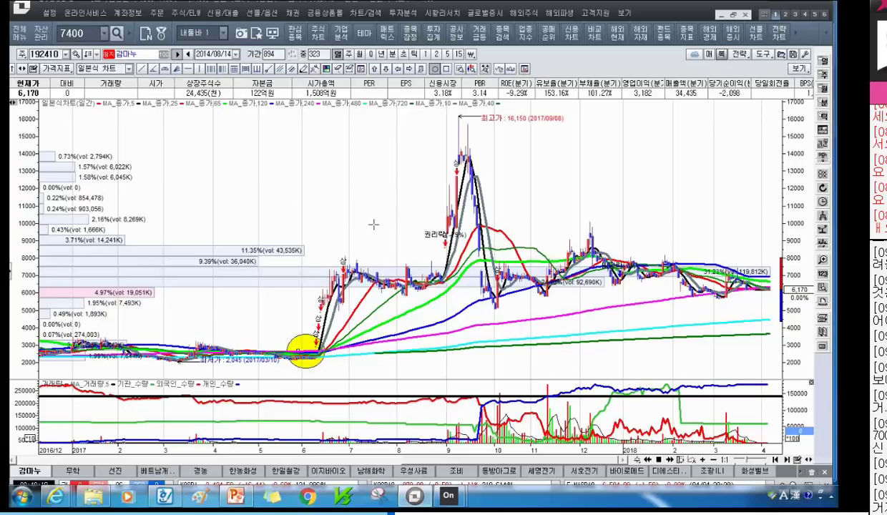
Annotate the 감마누 chart's mid-2017 base, first rally level, peak level near 13,700 and latest prices with yellow ellipses and horizontal lines.
drag(306, 349, 306, 270)
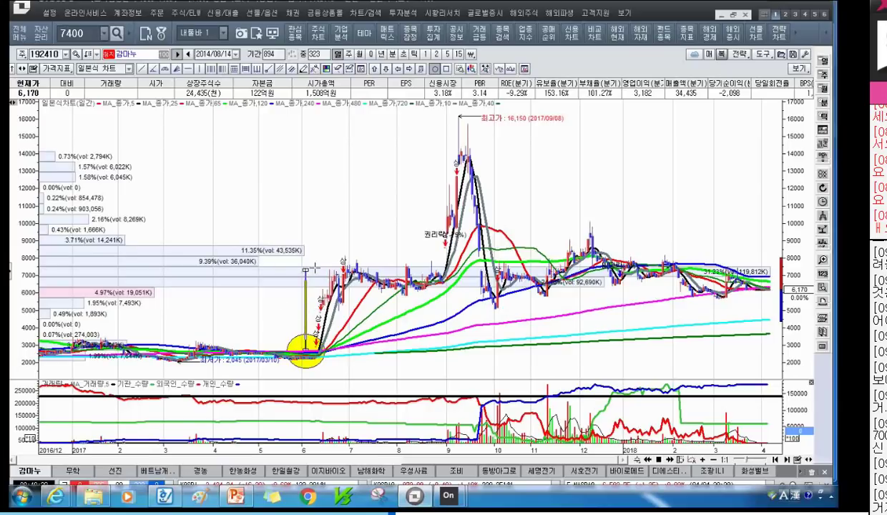
drag(305, 266, 361, 268)
mouse_move(362, 269)
mouse_down()
mouse_move(397, 160)
mouse_move(490, 159)
mouse_up()
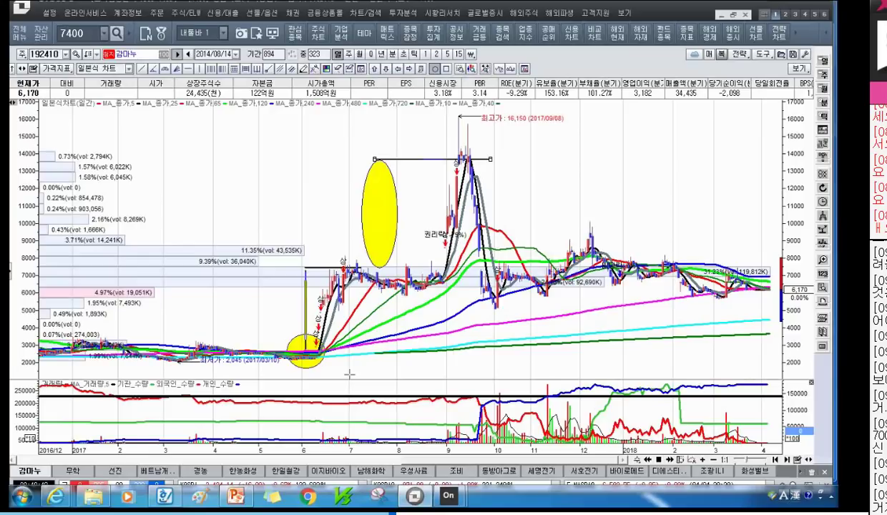
click(480, 144)
drag(745, 263, 783, 294)
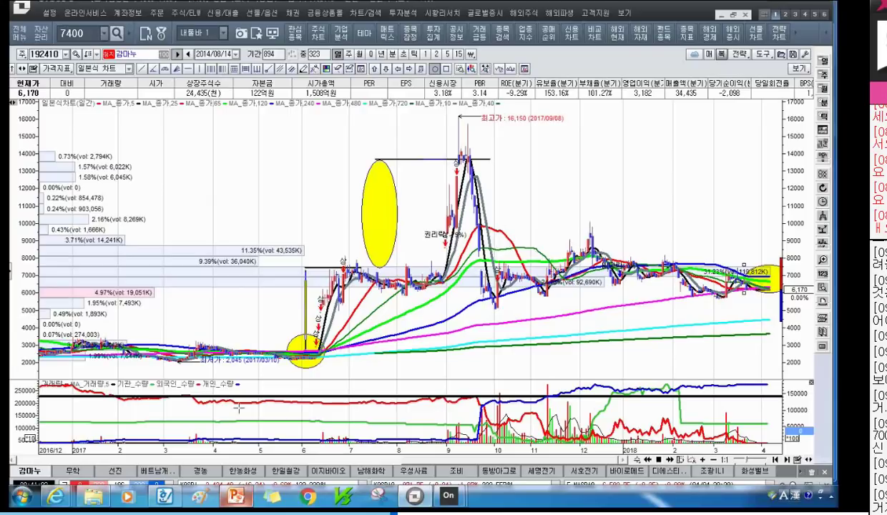
Open the company analysis (기업분석) for 감마누 and review its credit indexes, business overview and Financial Summary.
click(340, 33)
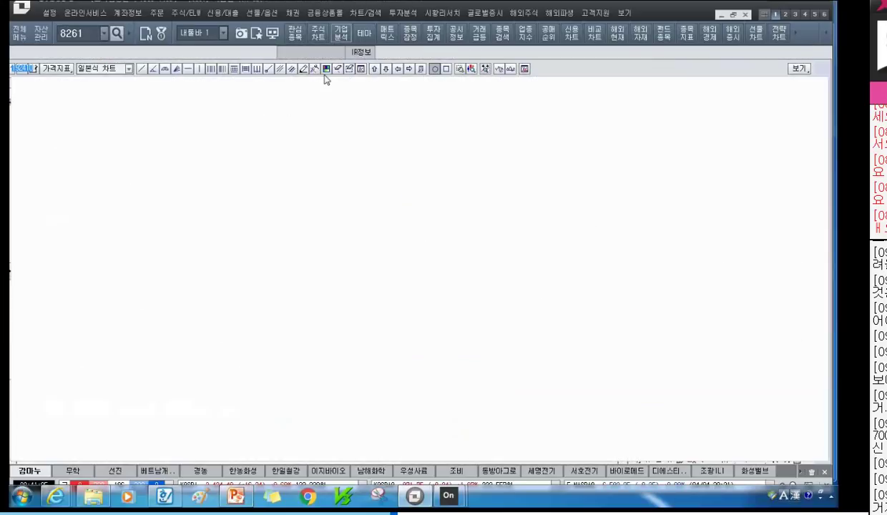
scroll(369, 313, down, 5)
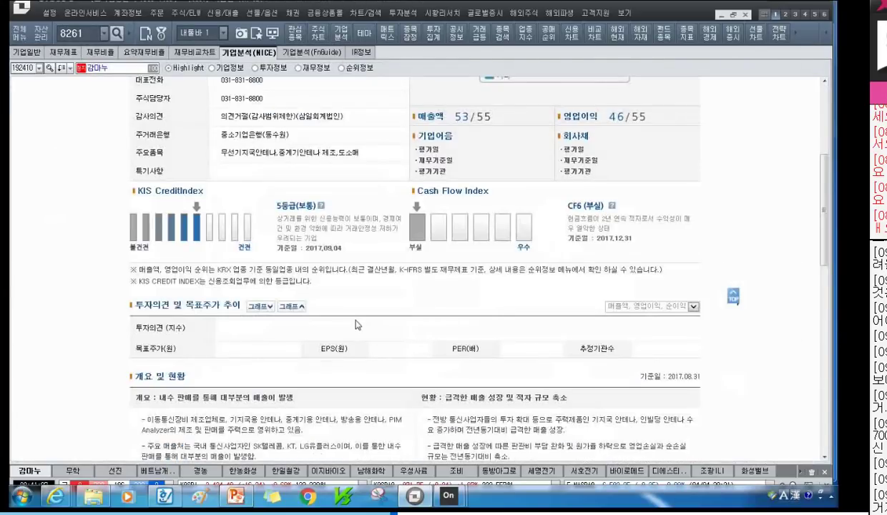
scroll(258, 342, down, 3)
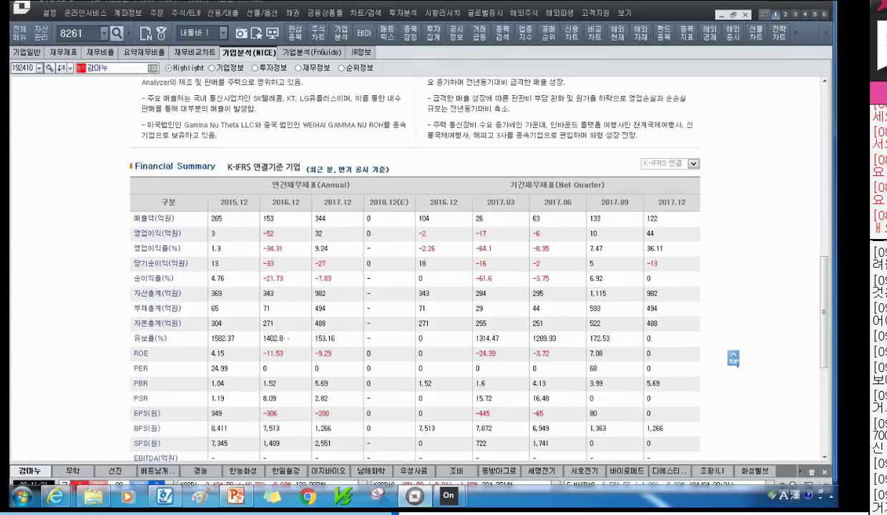
Return to the stock chart and load the composite index 종합주가지수 (001) to examine its daily trend.
click(318, 33)
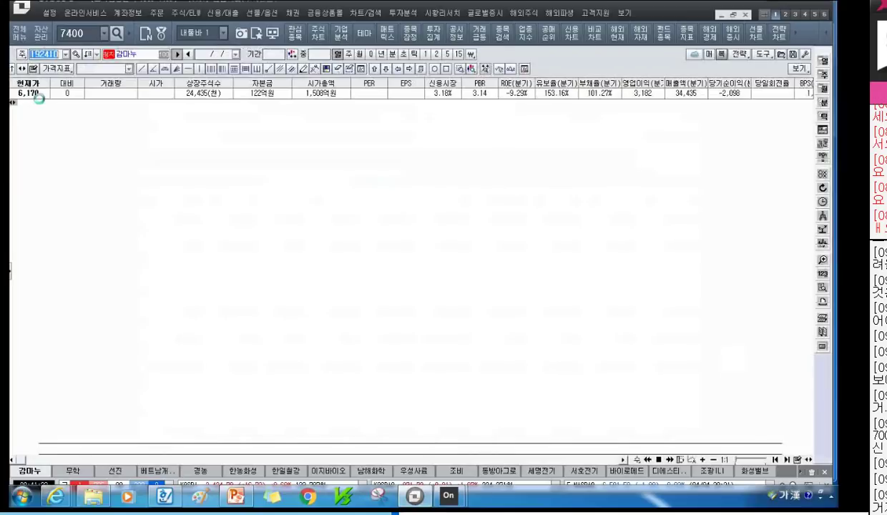
text(001)
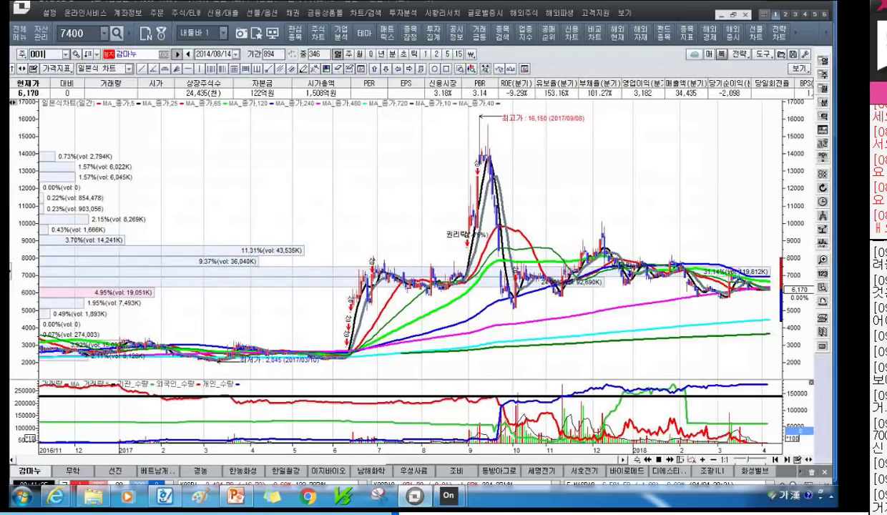
key(Return)
scroll(459, 189, up, 5)
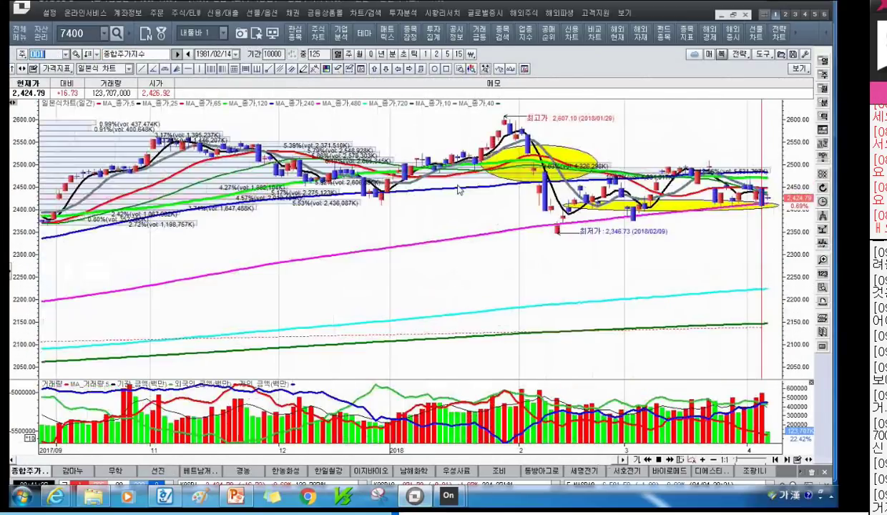
scroll(458, 189, down, 3)
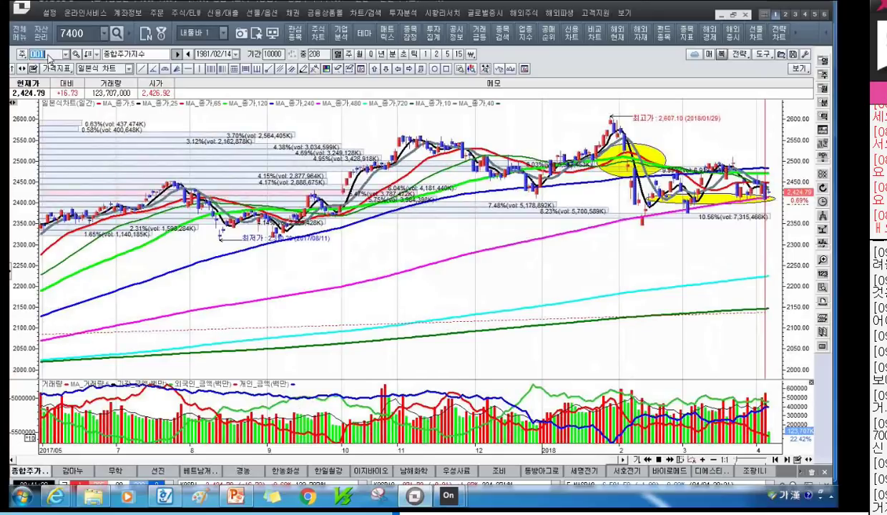
Load the KOSDAQ composite index (201) and examine its daily chart back to late 2015.
text(201)
key(Return)
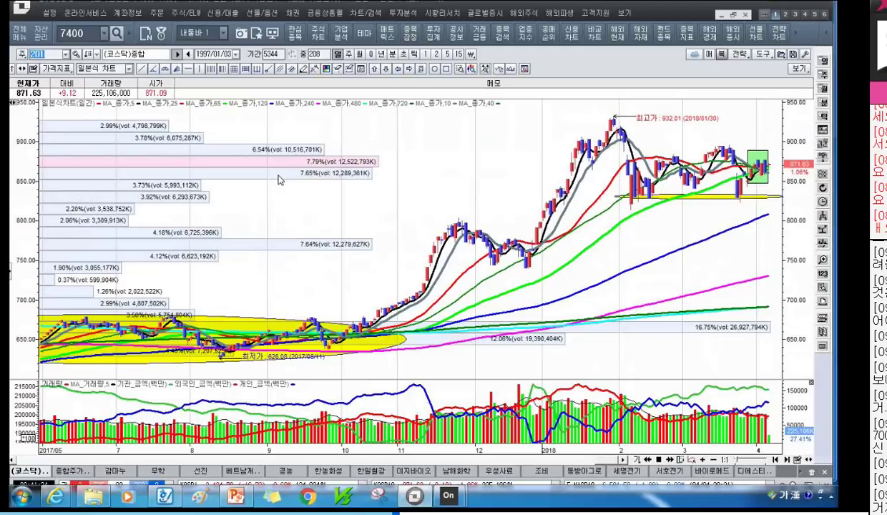
scroll(275, 175, down, 5)
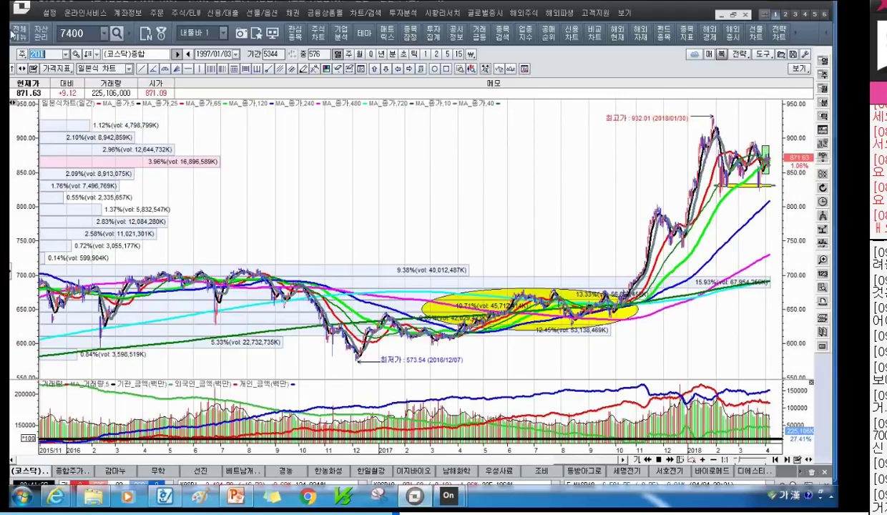
Load the 삼천당제약 (000250) chart and compare its recent rally with its longer-term price history since late 2015.
text(삼천리)
text(제)
text(약)
key(Return)
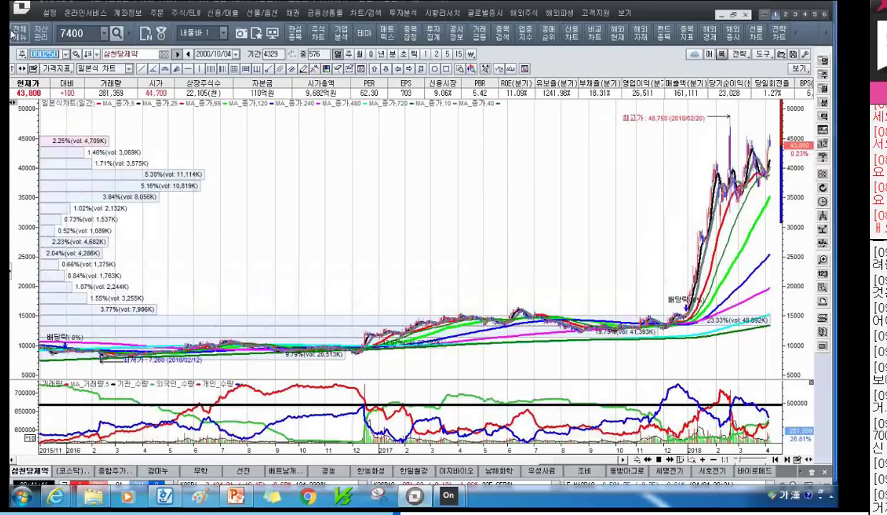
scroll(361, 178, up, 5)
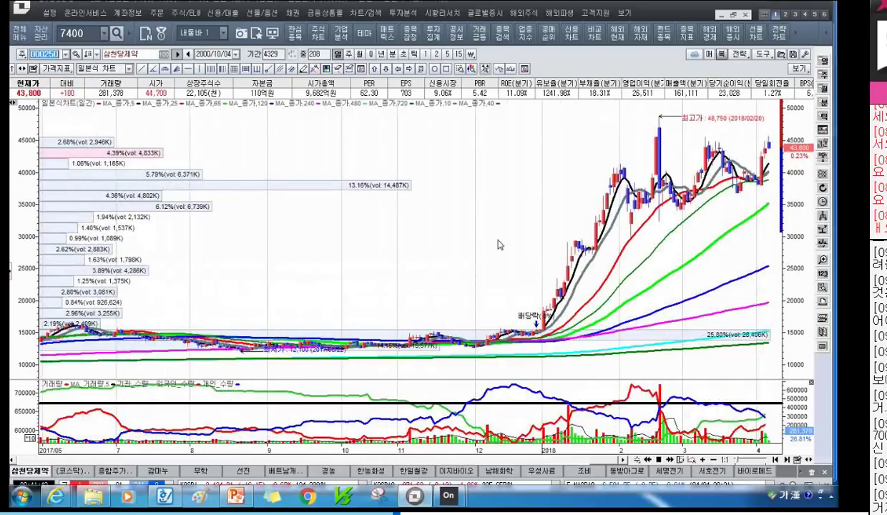
scroll(499, 245, down, 5)
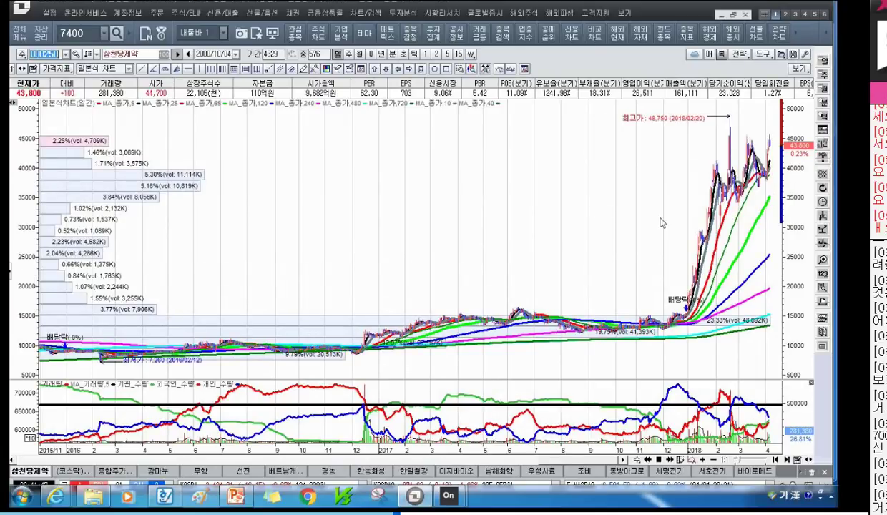
scroll(637, 183, up, 5)
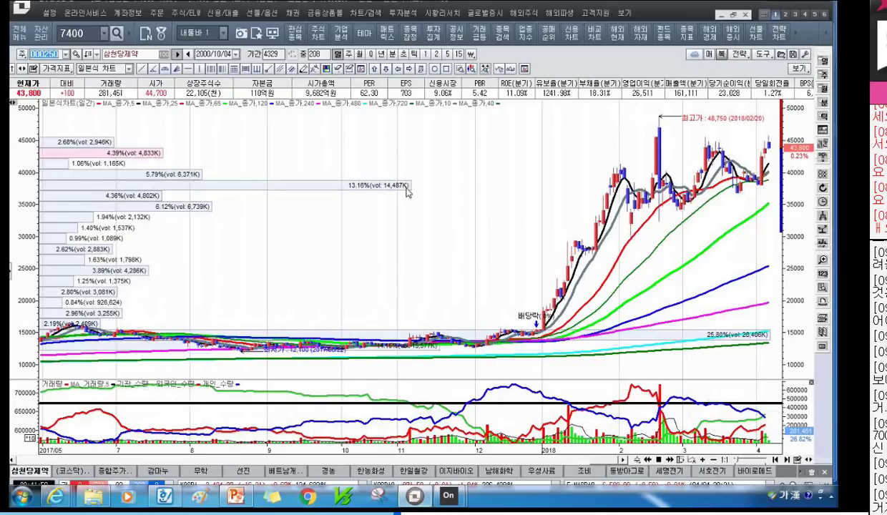
scroll(390, 215, down, 5)
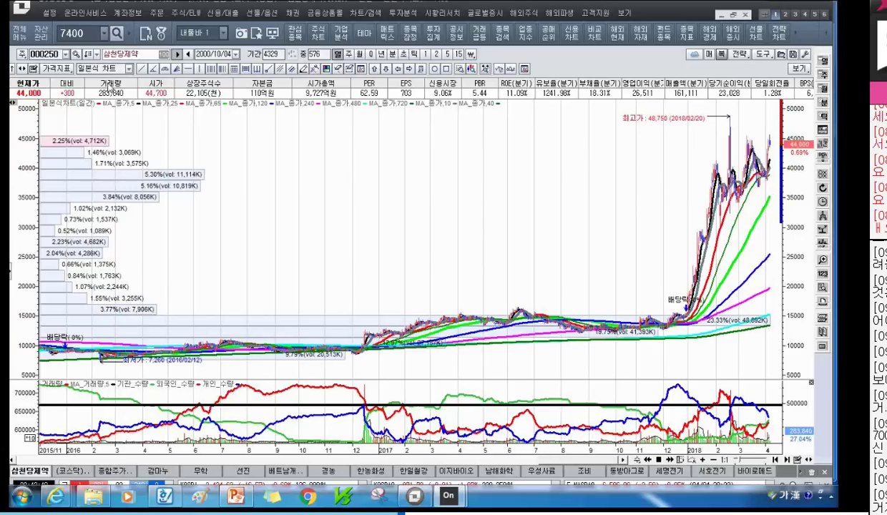
Load the daily chart of YG PLUS (037270).
click(43, 54)
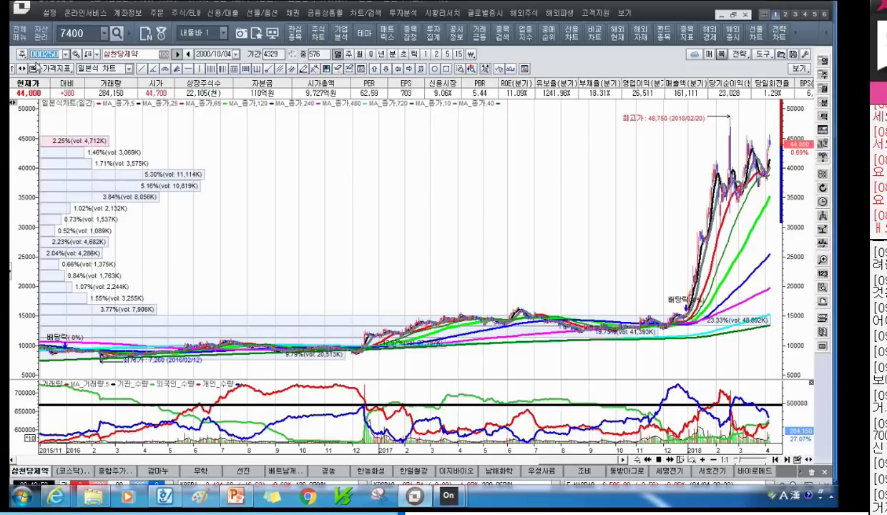
key(BackSpace)
text(yd)
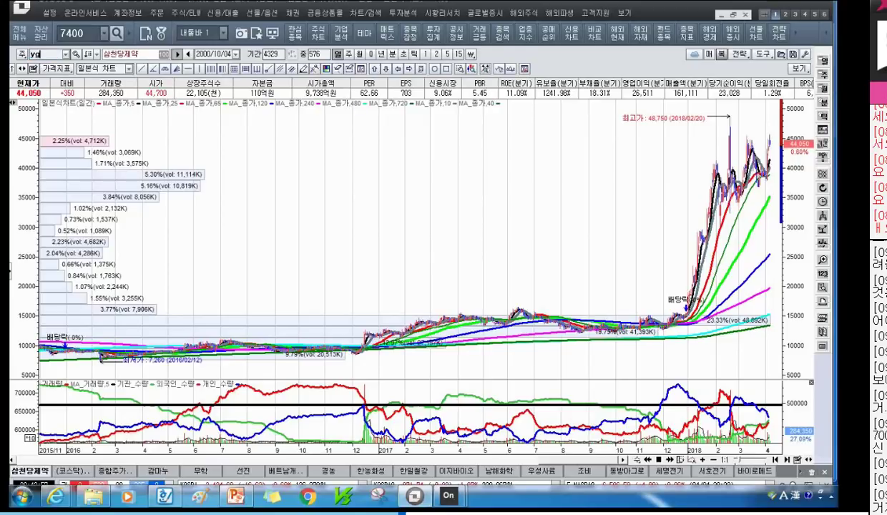
key(Return)
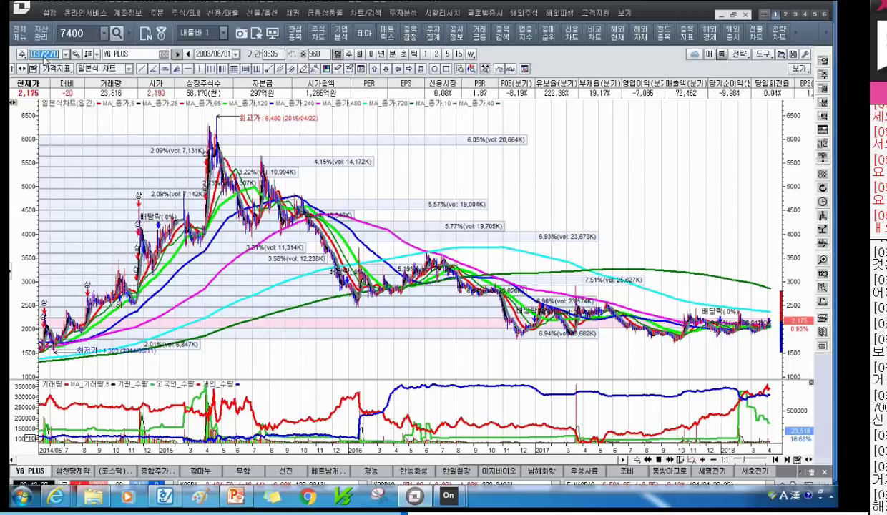
Look up stocks matching 동국제 and load the daily chart of 동국제약 (086450) back to late 2011.
text(ehd)
text(rnrwpdir)
key(Escape)
text(동국제)
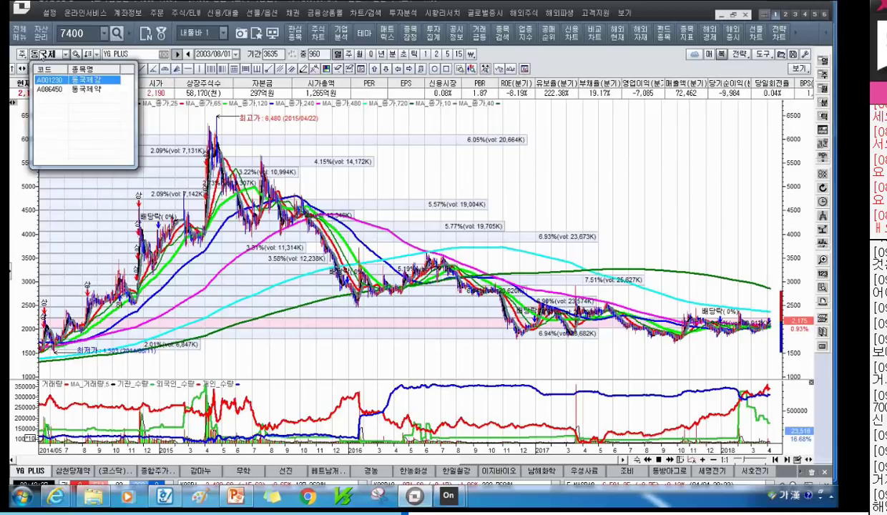
click(94, 90)
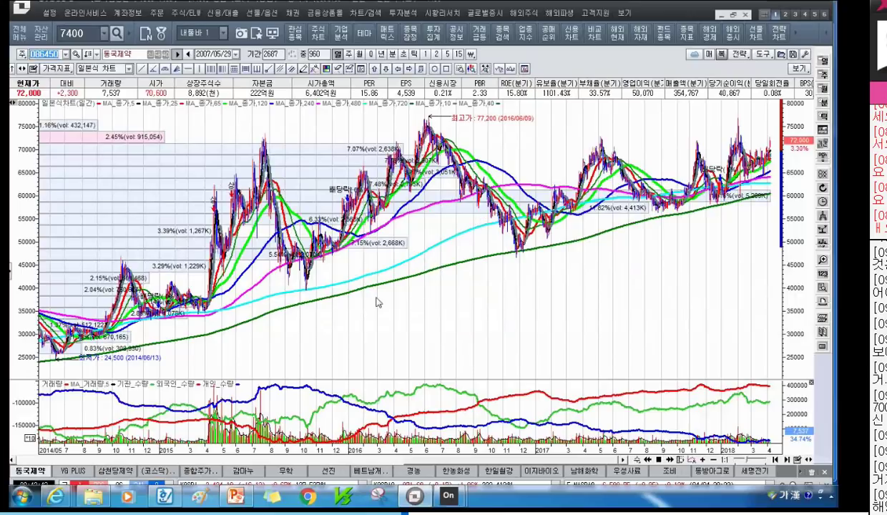
scroll(422, 293, down, 3)
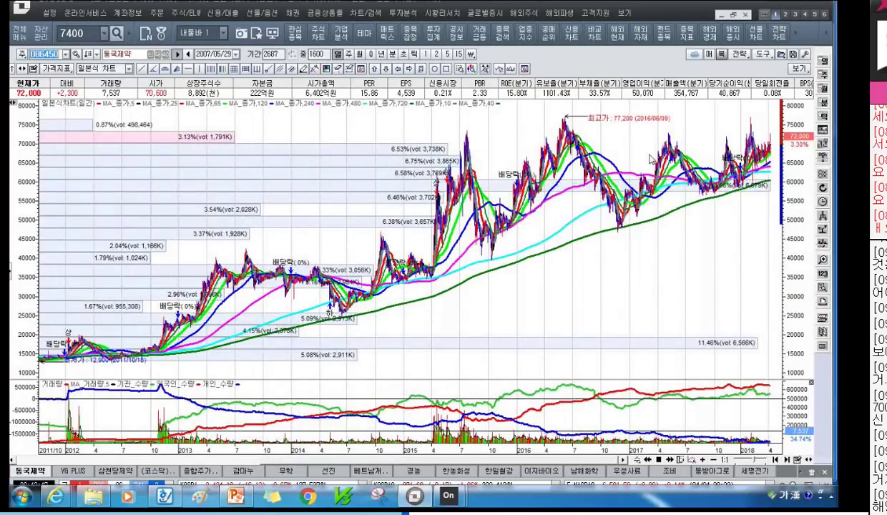
Add a price-chart interval analysis on 동국제약 from 2012/01/04 to 2018/04/05.
click(236, 67)
click(449, 311)
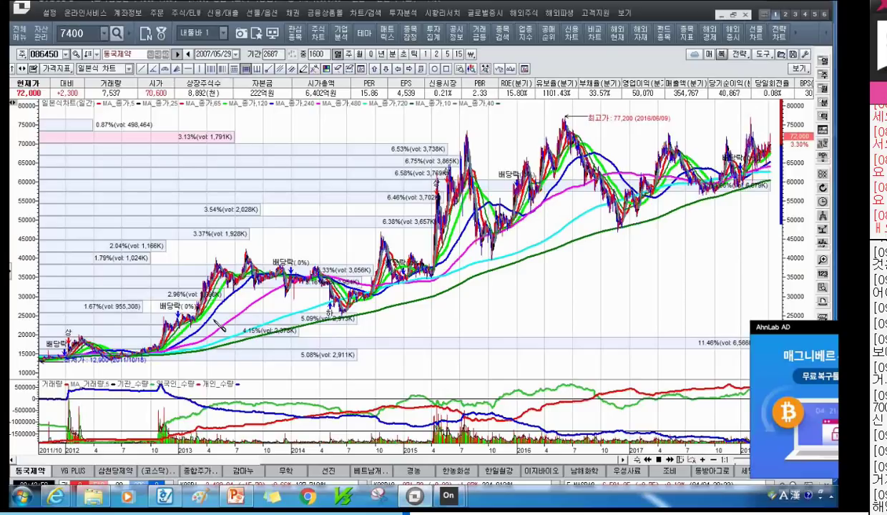
drag(66, 347, 770, 136)
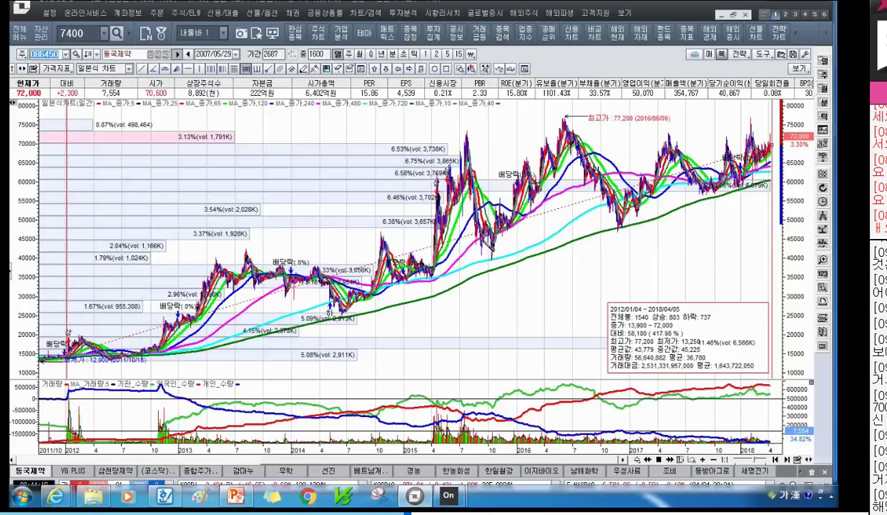
Circle the November 2015 prices in blue freehand and draw a rising arrow from the December 2016 low to the latest prices.
scroll(501, 279, up, 3)
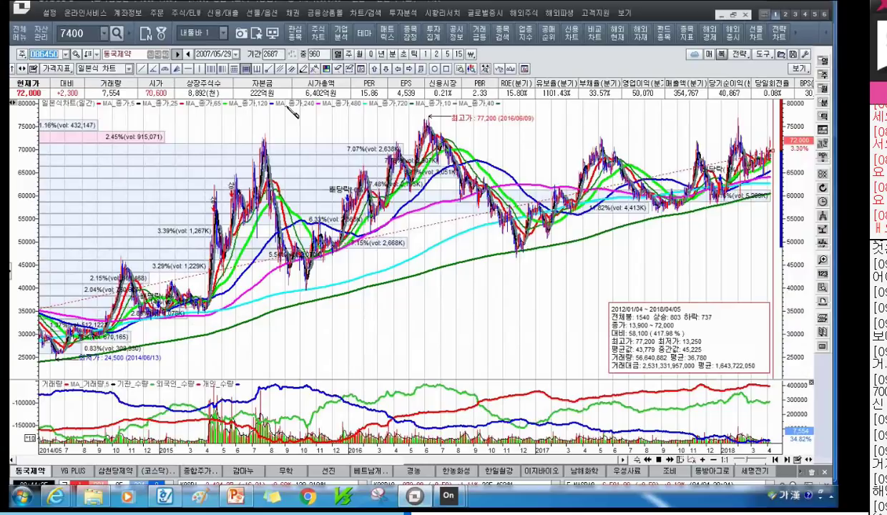
click(306, 68)
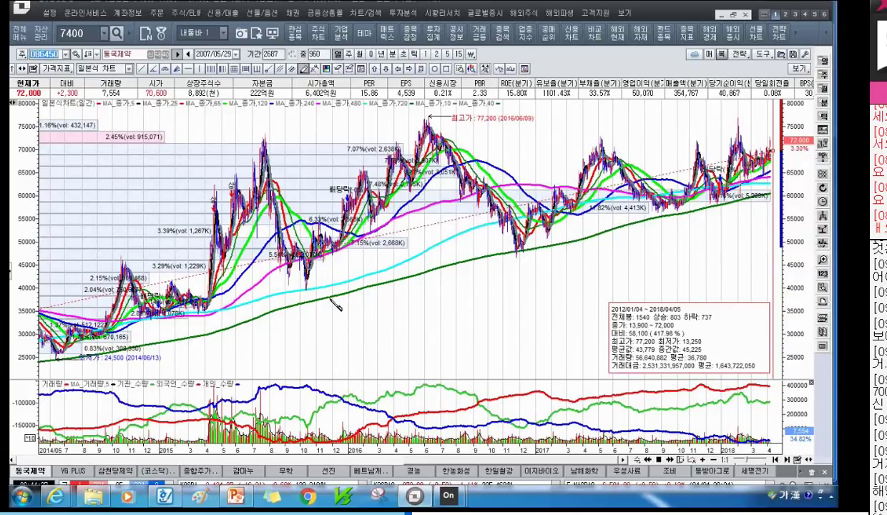
click(312, 278)
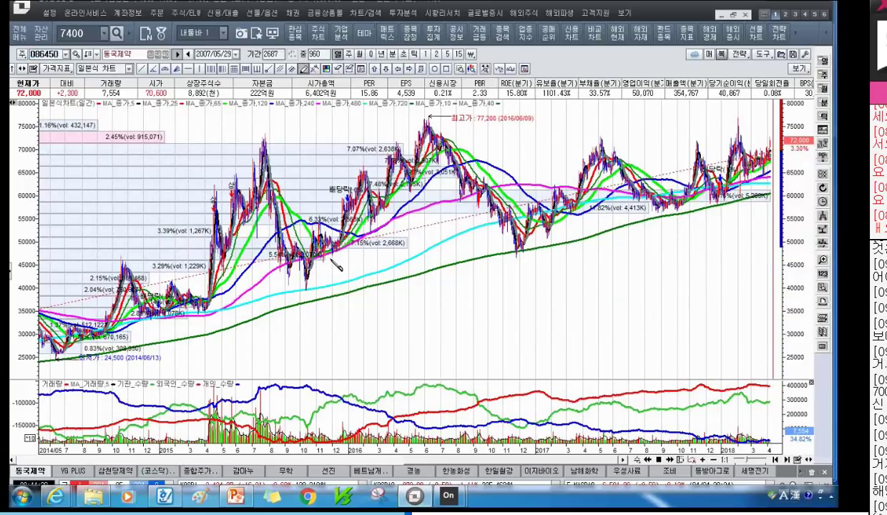
mouse_move(326, 259)
mouse_down()
mouse_move(313, 239)
mouse_move(333, 256)
mouse_up()
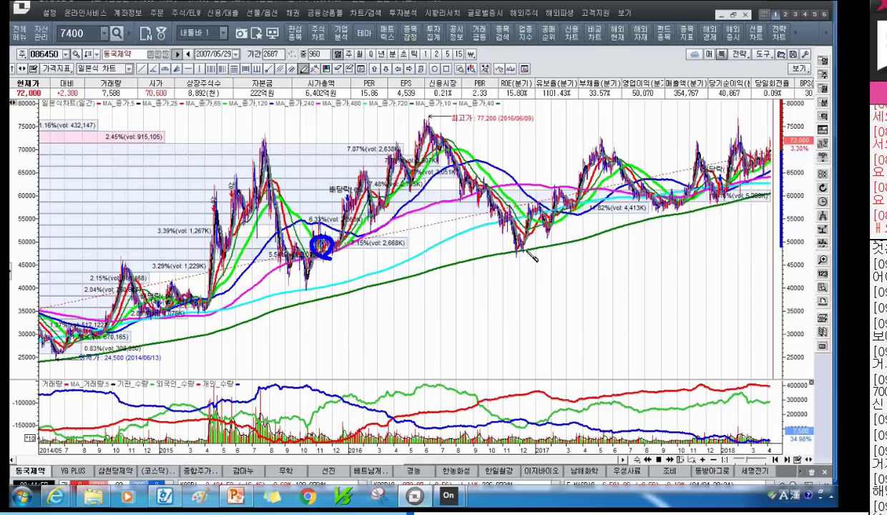
mouse_move(529, 252)
mouse_down()
mouse_move(748, 152)
mouse_move(744, 160)
mouse_up()
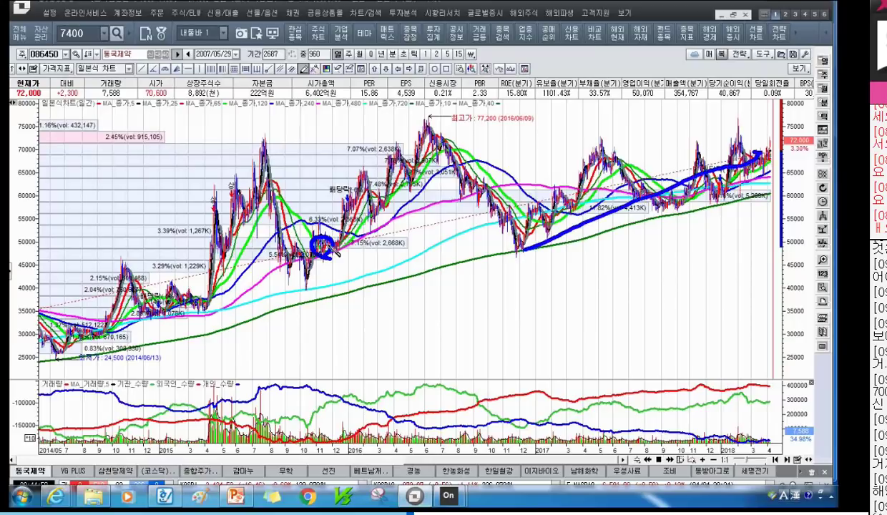
Add a second price-chart interval analysis (주가차트 구간분석) from the circled 2015/11/16 prices to 2018/03/29.
click(235, 68)
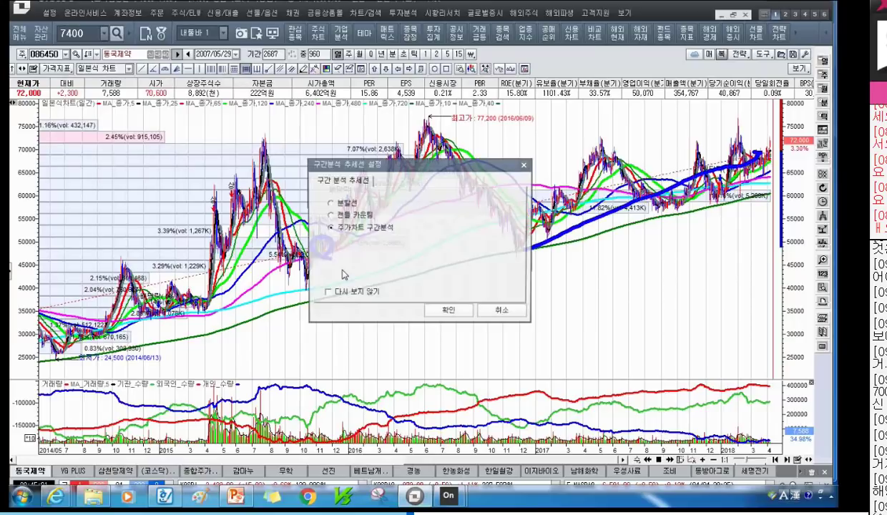
click(450, 314)
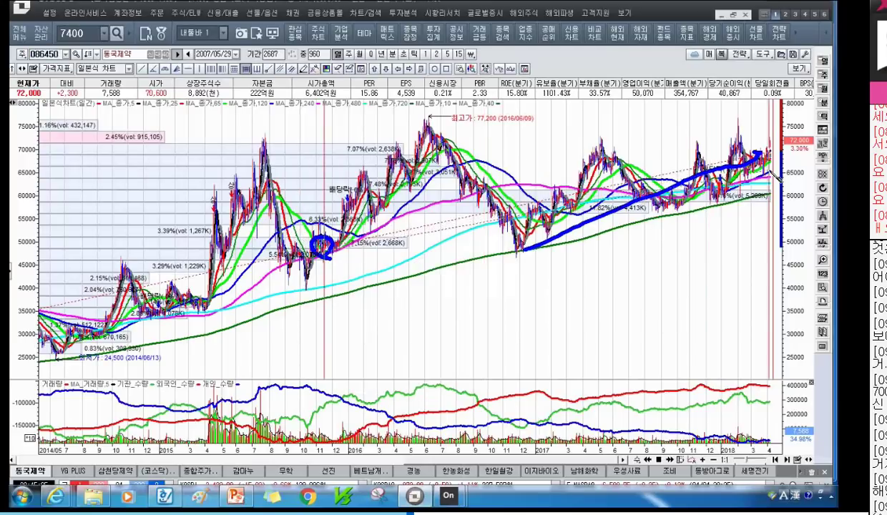
click(753, 172)
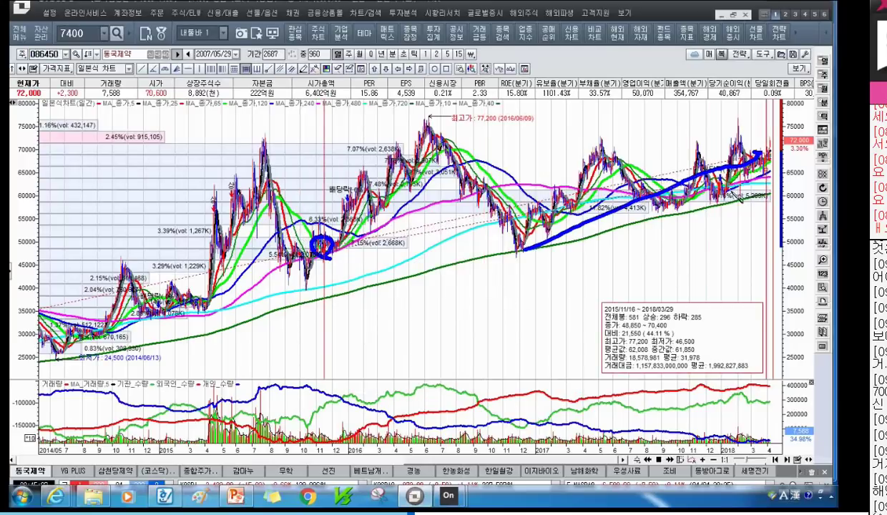
mouse_move(482, 444)
scroll(578, 294, down, 5)
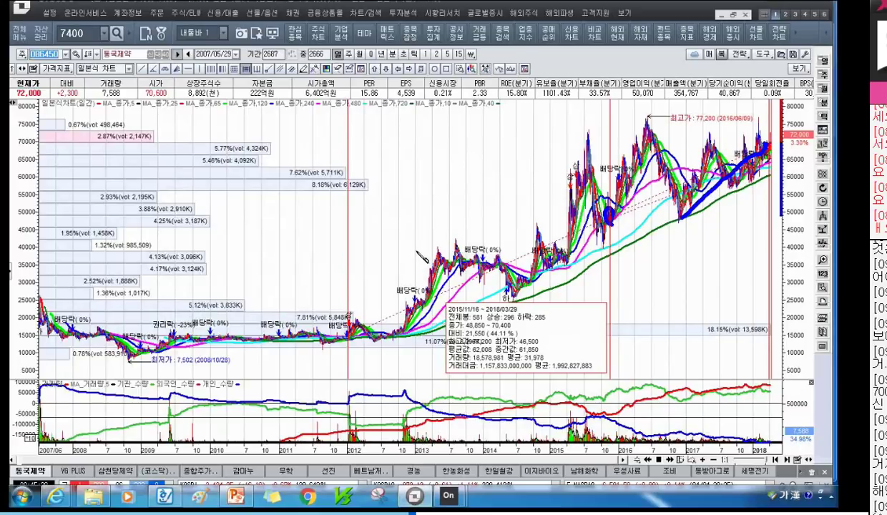
scroll(422, 256, up, 3)
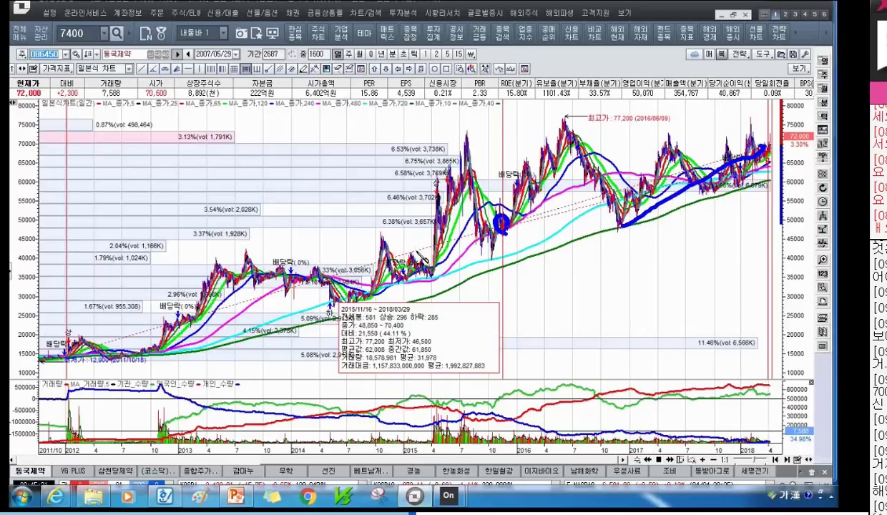
Add an interval analysis on 동국제약 from 2016/06/03 to 2016/11/28 and mark that decline's peak and low in blue freehand.
scroll(444, 176, up, 2)
drag(427, 124, 526, 254)
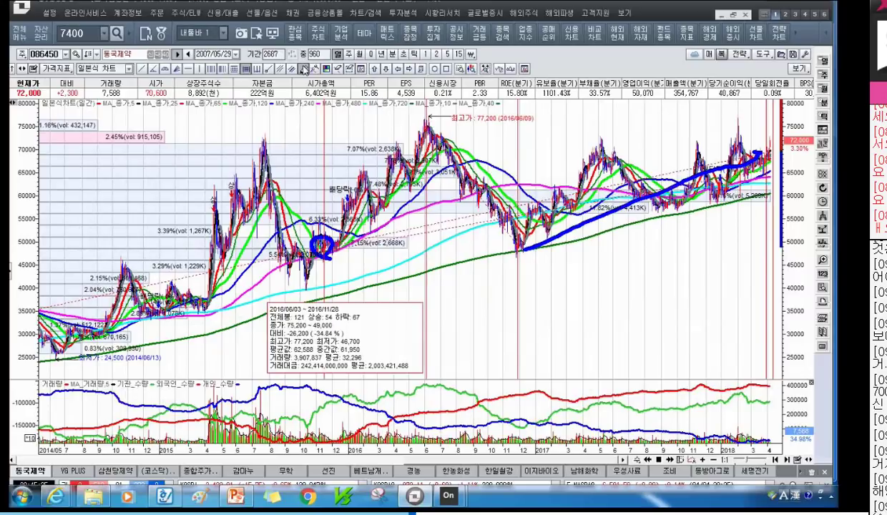
click(428, 126)
drag(430, 133, 438, 127)
drag(523, 230, 536, 245)
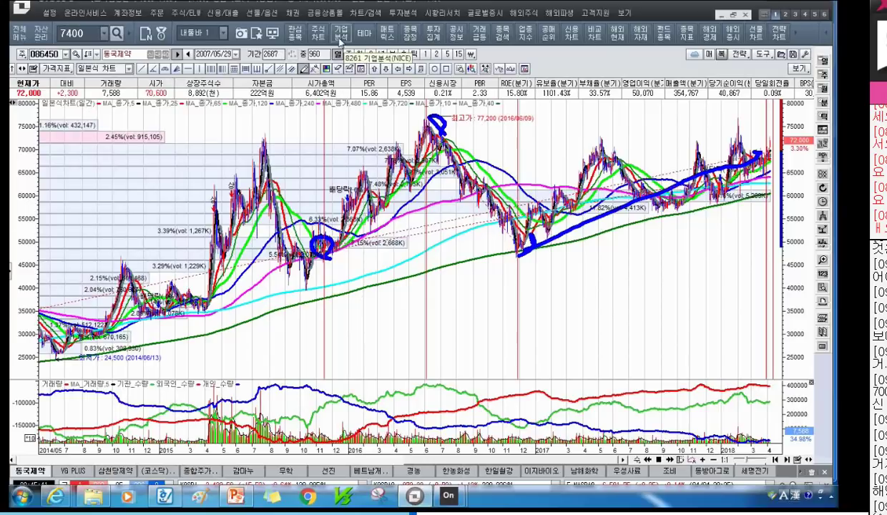
Open the NICE company analysis (8261) of 동국제약 and review its financial information (재무정보) through to the annual cash flow statement.
key(Return)
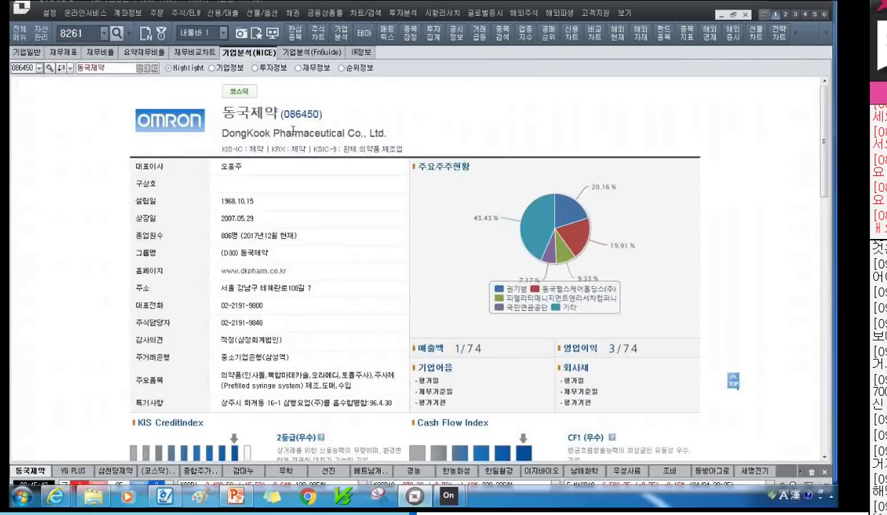
click(298, 67)
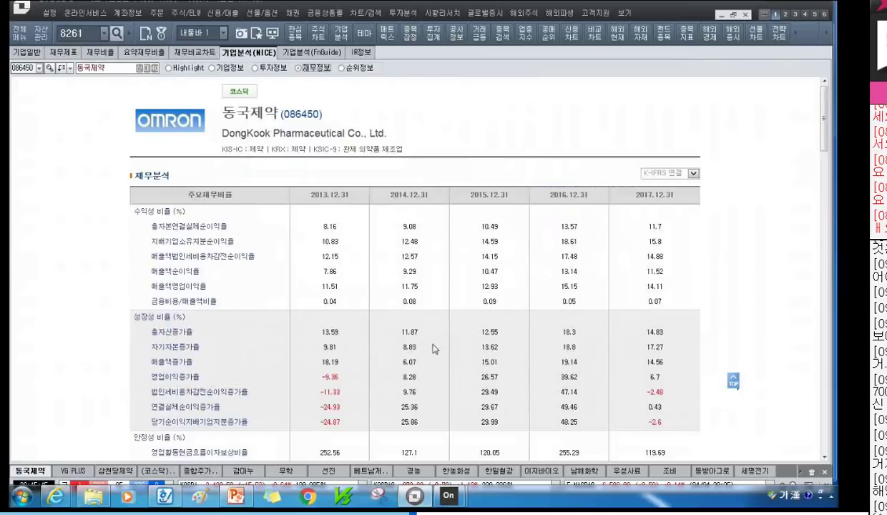
scroll(431, 343, down, 20)
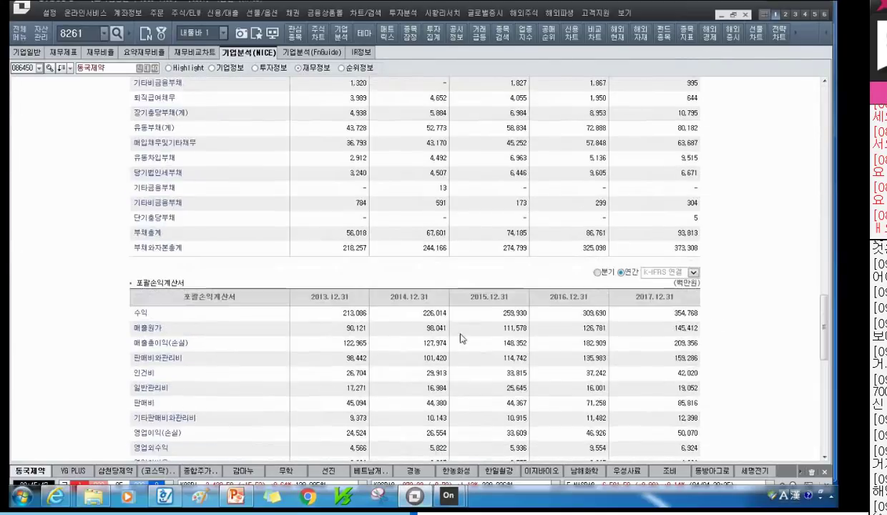
scroll(443, 323, down, 5)
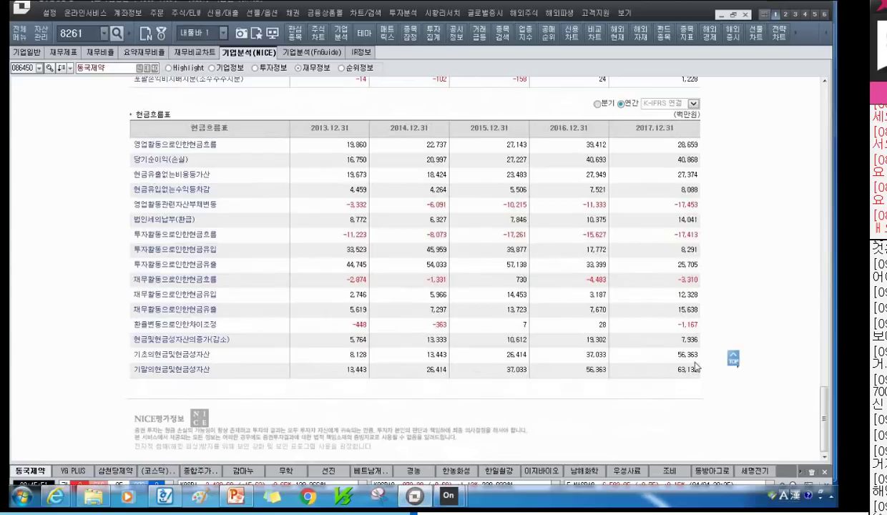
Return to chart screen 7400 for 동국제약 and extend the daily chart back to October 2011.
text(7400)
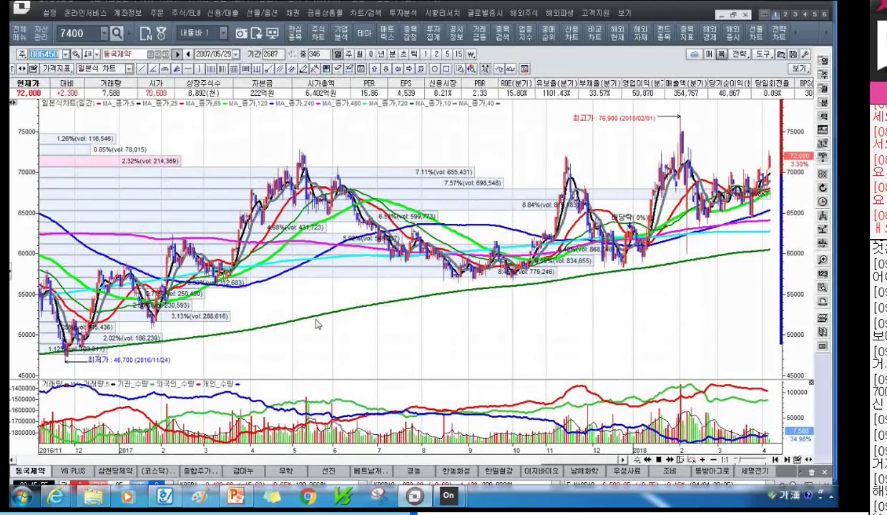
scroll(320, 324, down, 5)
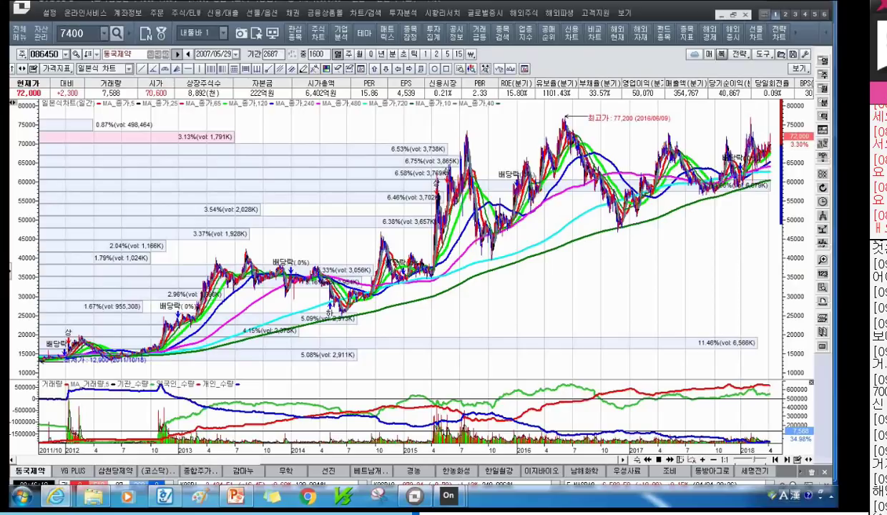
key(Hangul)
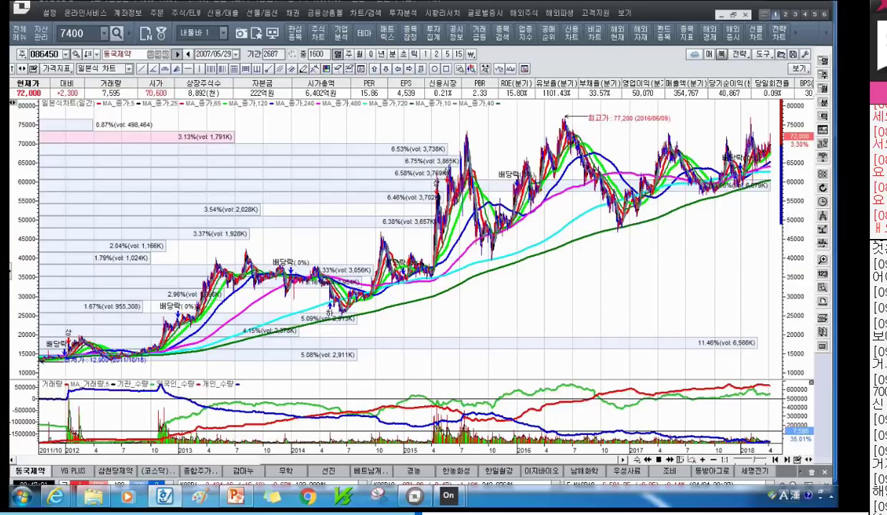
key(Hangul)
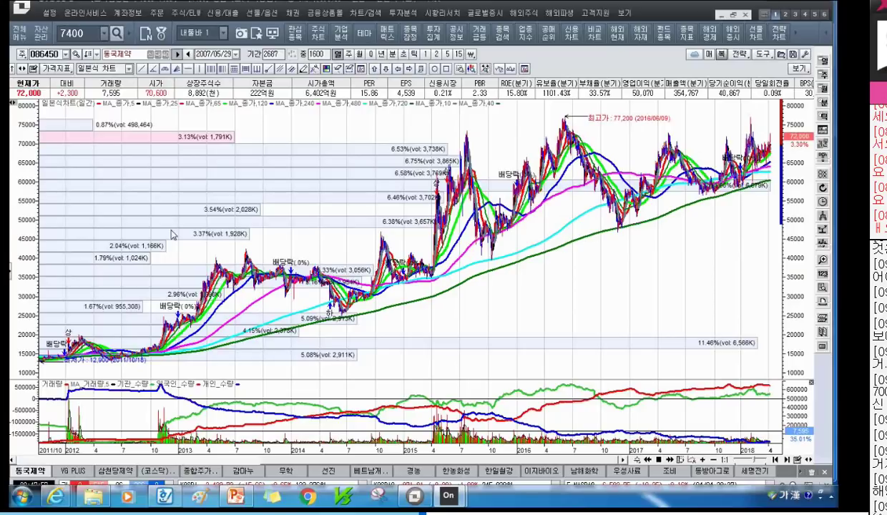
click(217, 250)
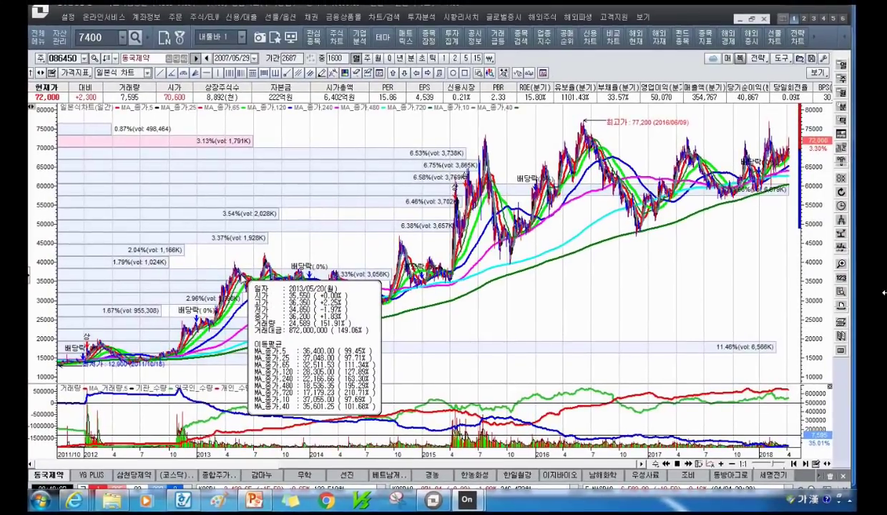
click(236, 270)
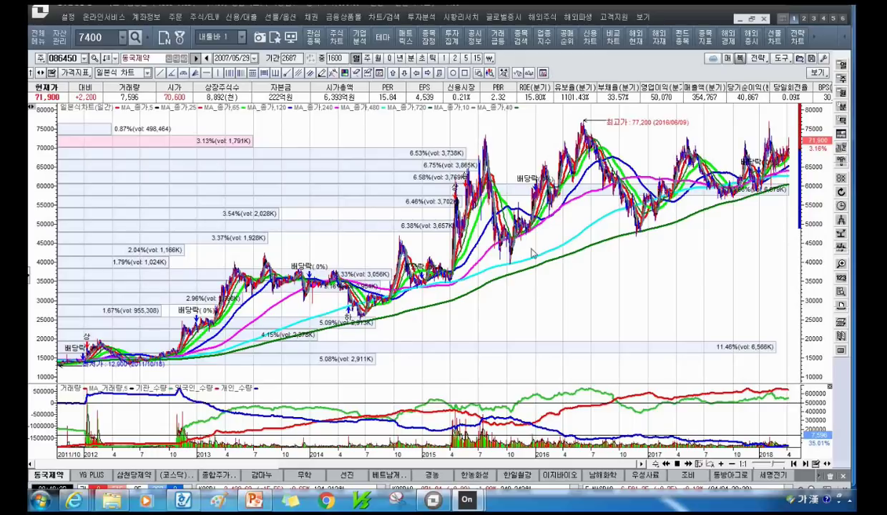
Switch to the PowerPoint presentation and view slide 11 comparing lump-sum and installment investment returns, and slide 12 on rising and falling prices.
mouse_move(545, 190)
click(253, 498)
scroll(129, 207, up, 3)
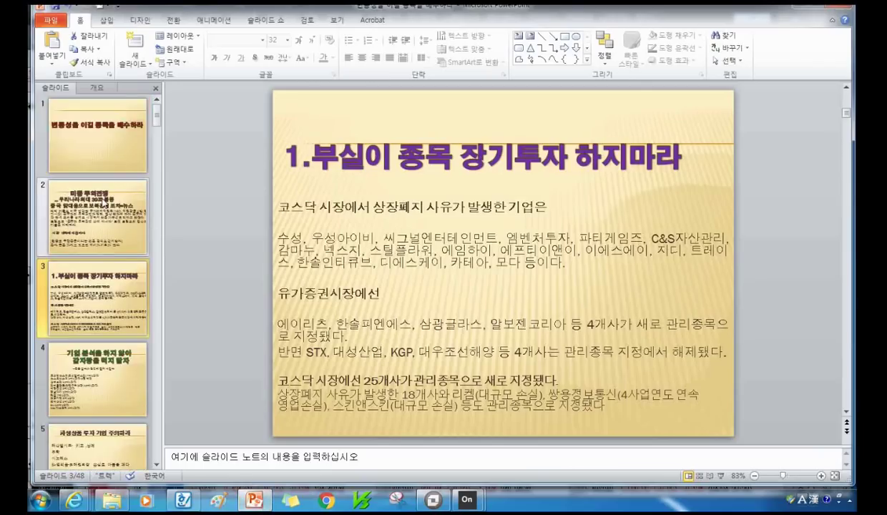
scroll(127, 206, down, 10)
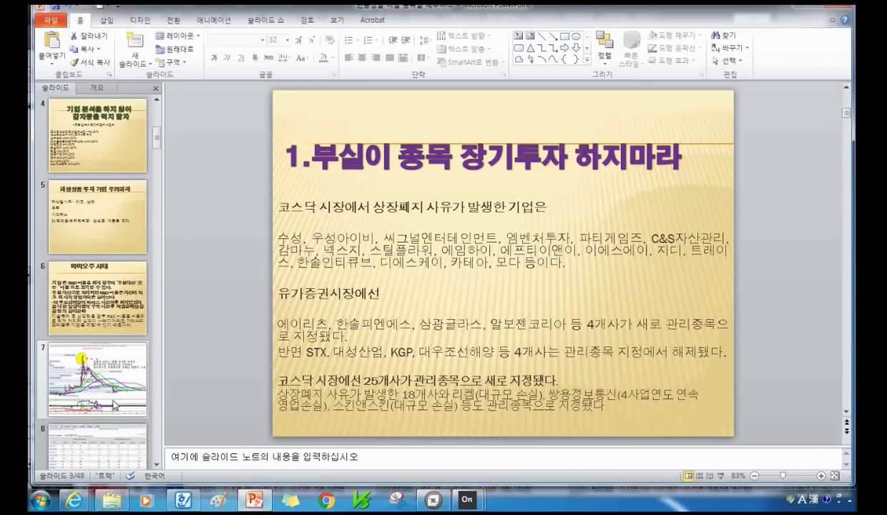
click(94, 309)
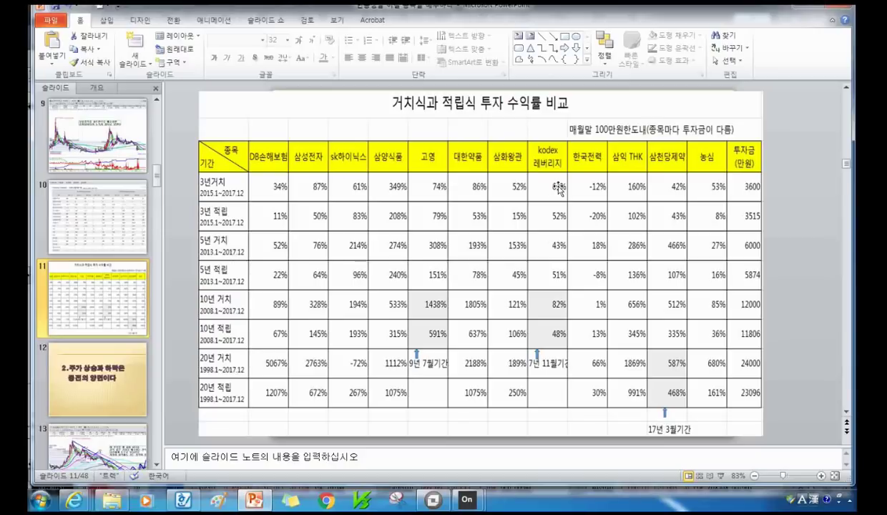
click(111, 402)
scroll(111, 402, down, 2)
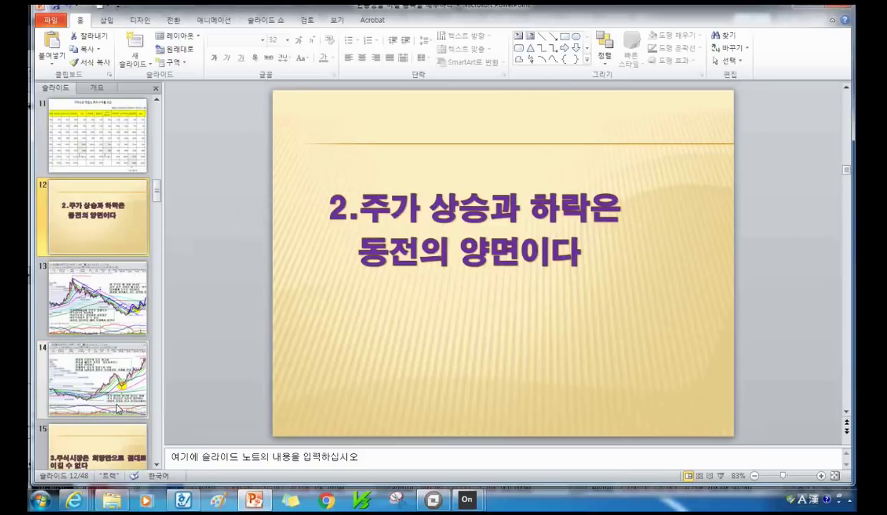